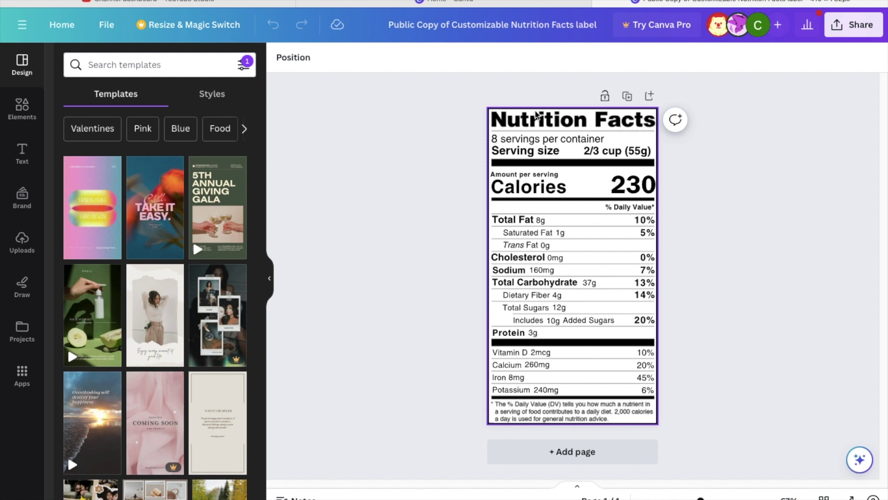
# Inspect the fonts and sizes of the Saturated Fat label, the Calories label and the calorie number.
pyautogui.click(541, 232)
pyautogui.hotkey('ctrl', 'a')
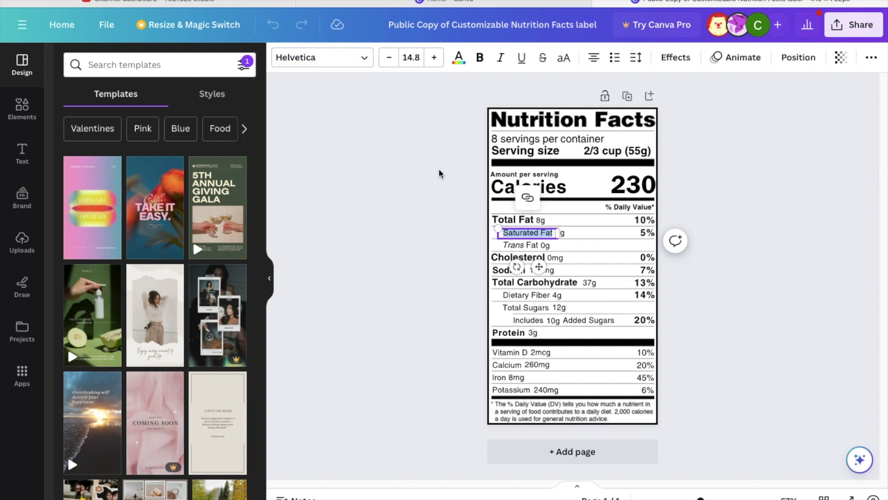
pyautogui.click(445, 187)
pyautogui.click(542, 178)
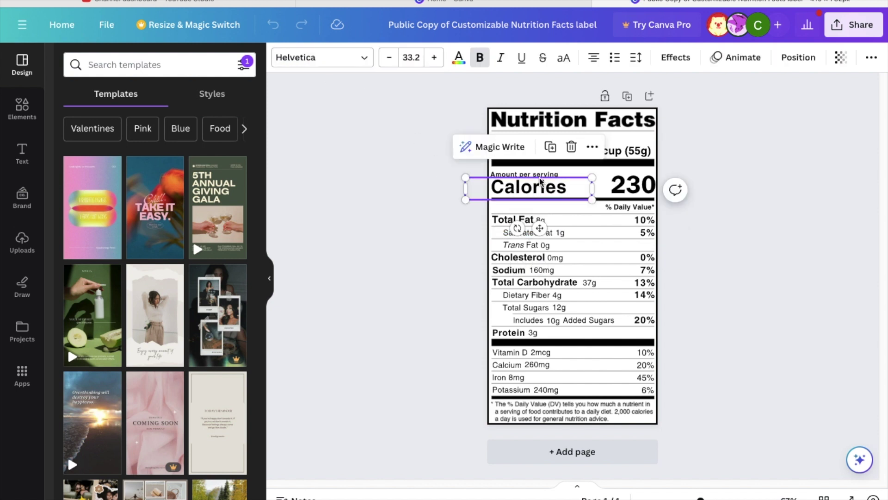
pyautogui.click(620, 180)
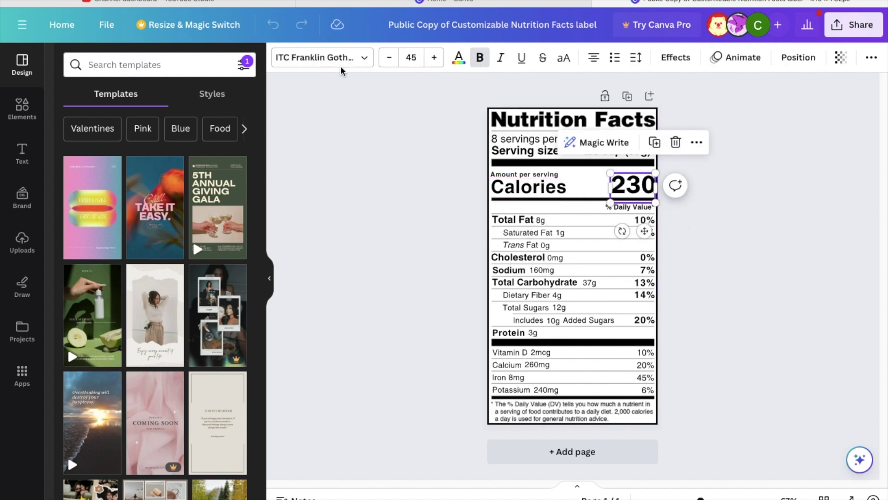
pyautogui.click(449, 210)
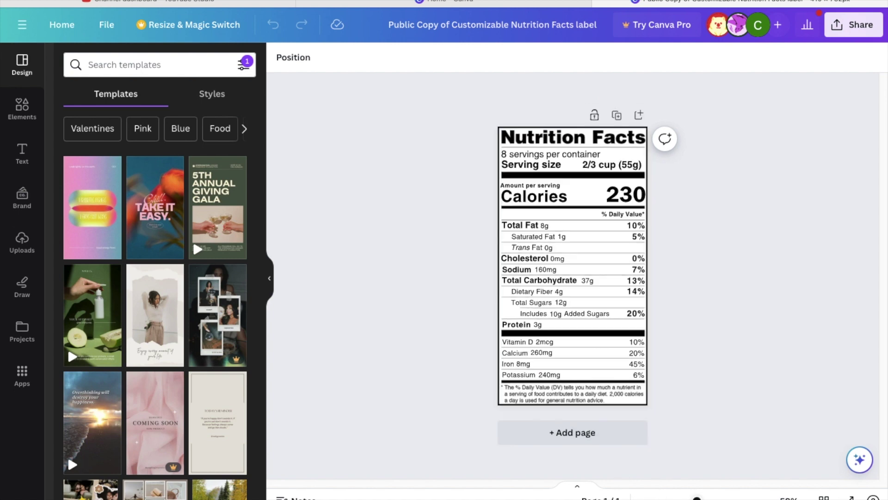
# Enlarge the nutrition label and examine it from the heading down to the daily value footnote.
pyautogui.moveTo(700, 497); pyautogui.dragTo(714, 497)
pyautogui.scroll(-3, 707, 396)
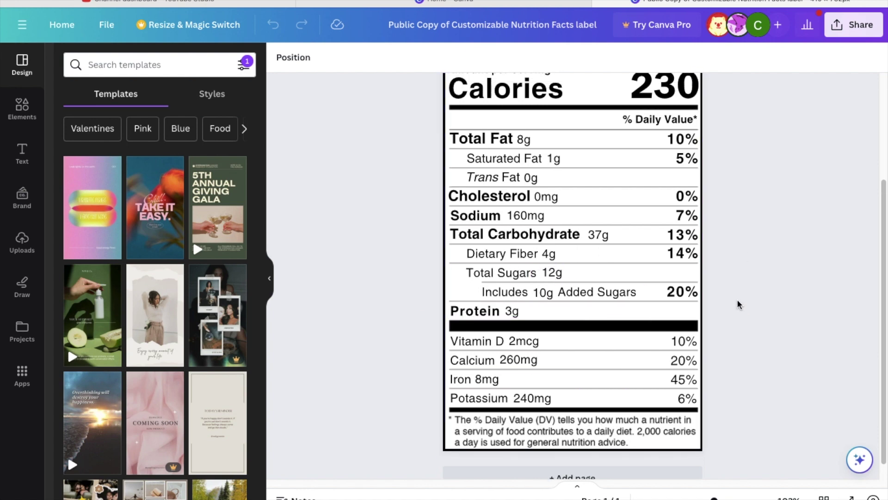
pyautogui.scroll(2, 737, 302)
pyautogui.scroll(4, 734, 301)
pyautogui.scroll(-7, 734, 301)
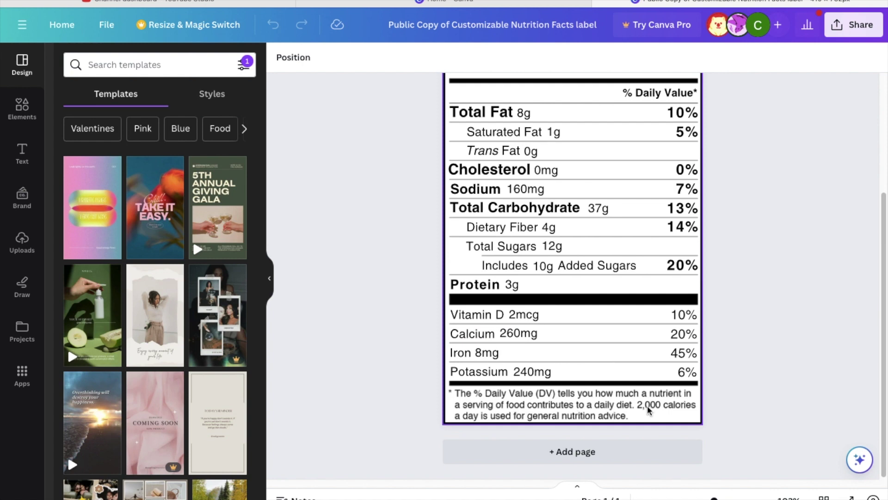
pyautogui.scroll(2, 734, 398)
pyautogui.scroll(3, 734, 397)
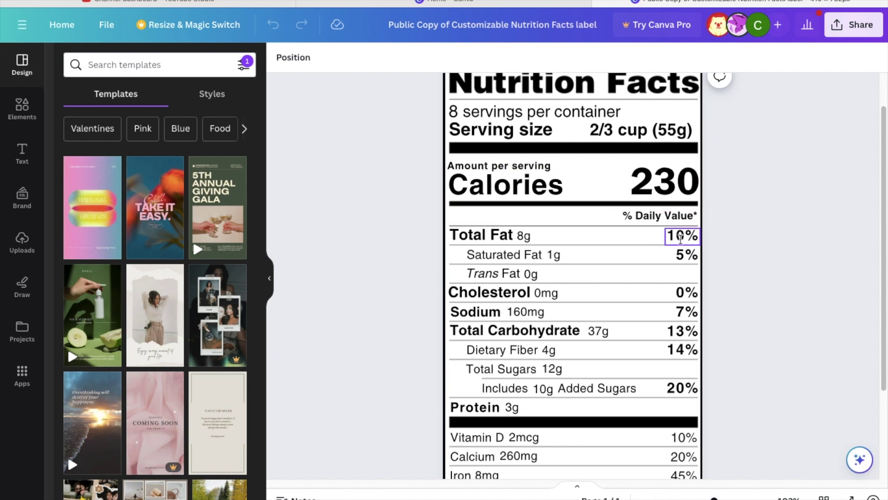
# Change the calorie number on the label to 35.
pyautogui.click(677, 188)
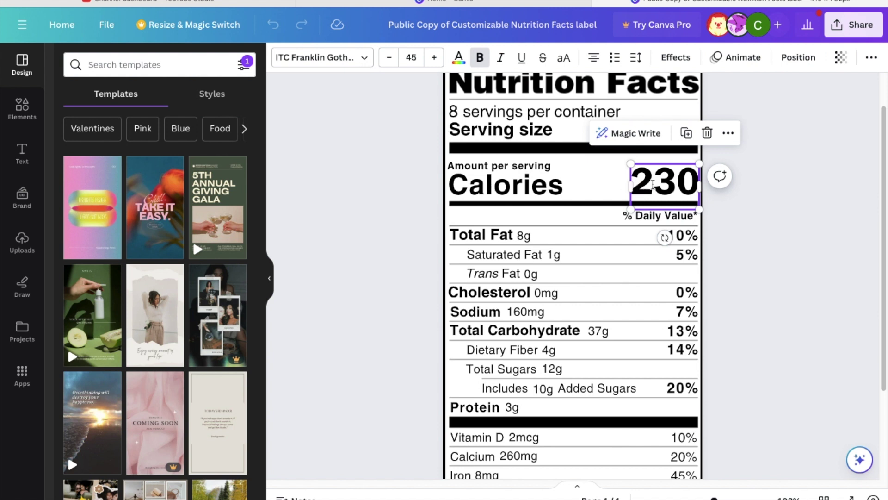
pyautogui.moveTo(677, 189); pyautogui.dragTo(678, 189)
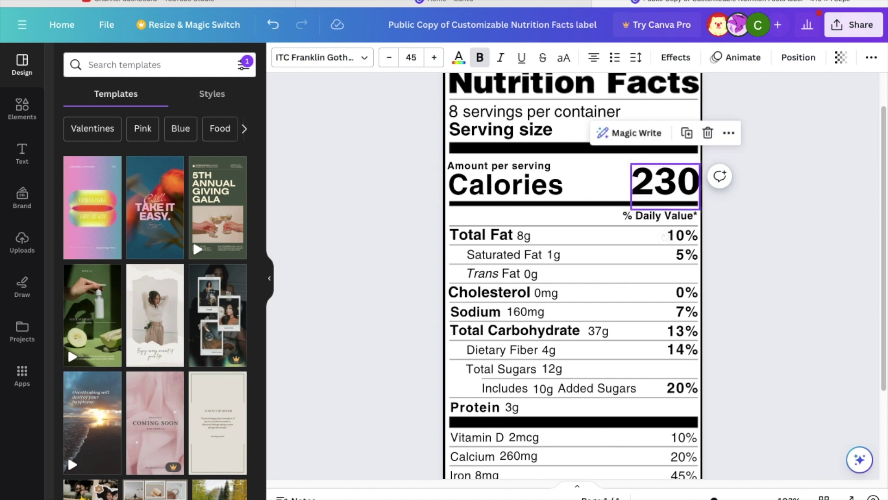
pyautogui.doubleClick(673, 187)
pyautogui.click(673, 186)
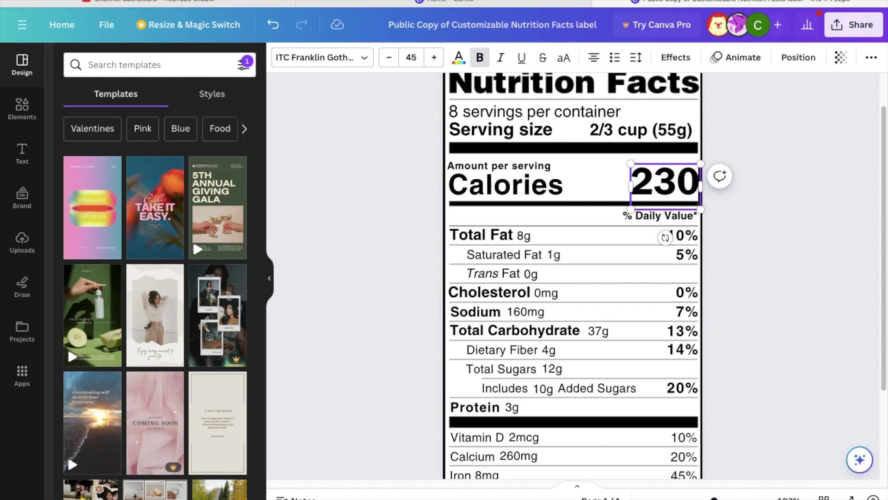
pyautogui.press('BackSpace')
pyautogui.write('5')
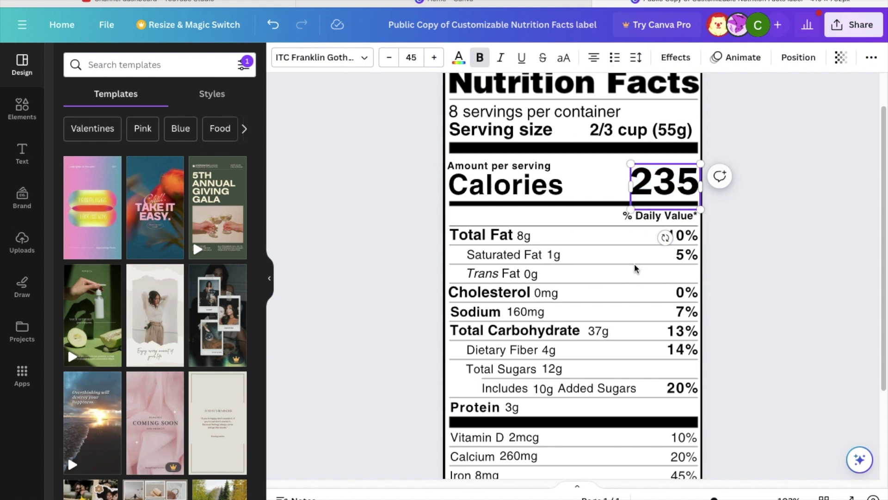
pyautogui.click(655, 185)
pyautogui.press('BackSpace')
pyautogui.click(776, 198)
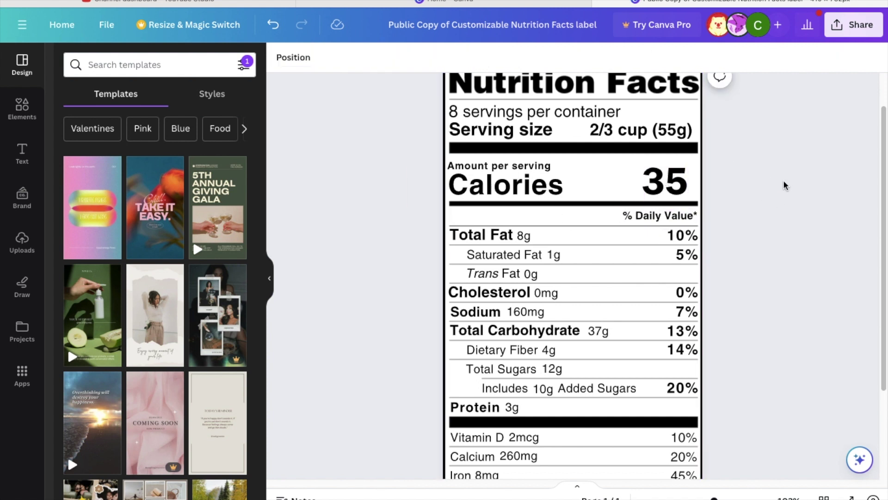
# Move the shortened calorie number sideways so it aligns with the label's right edge.
pyautogui.click(665, 183)
pyautogui.moveTo(665, 183); pyautogui.dragTo(672, 183)
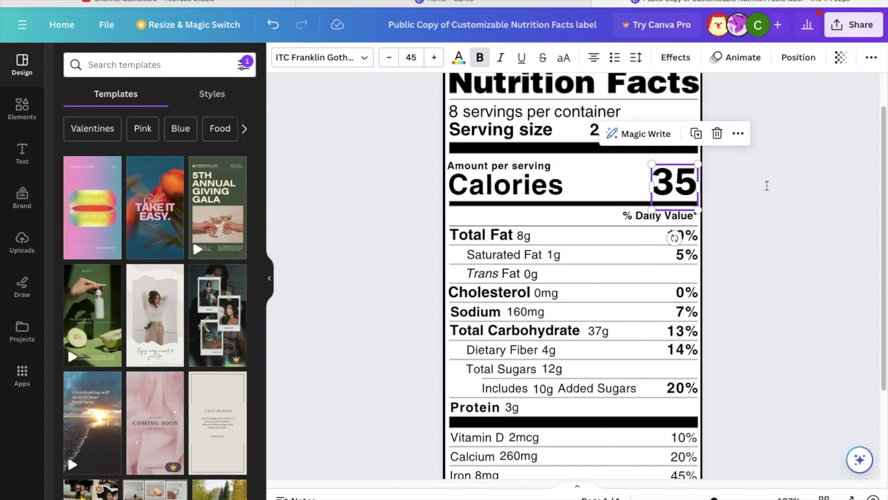
pyautogui.click(788, 202)
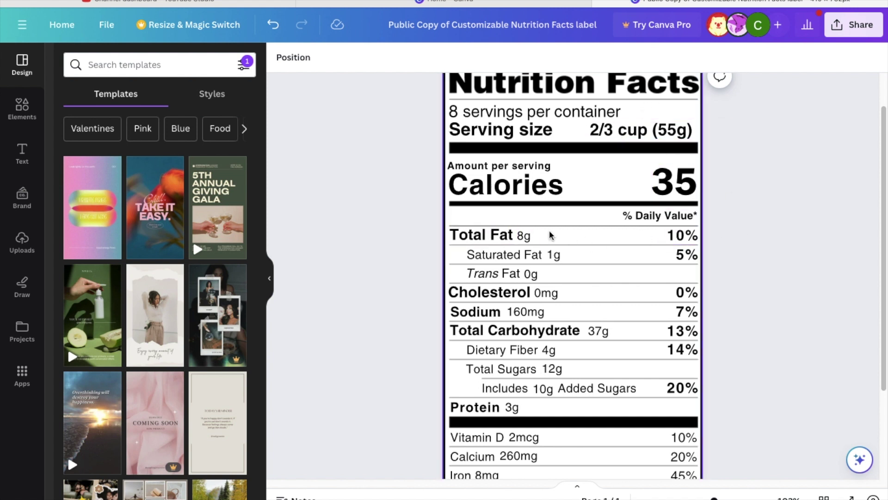
# Set the Total Fat amount to 0g.
pyautogui.click(524, 235)
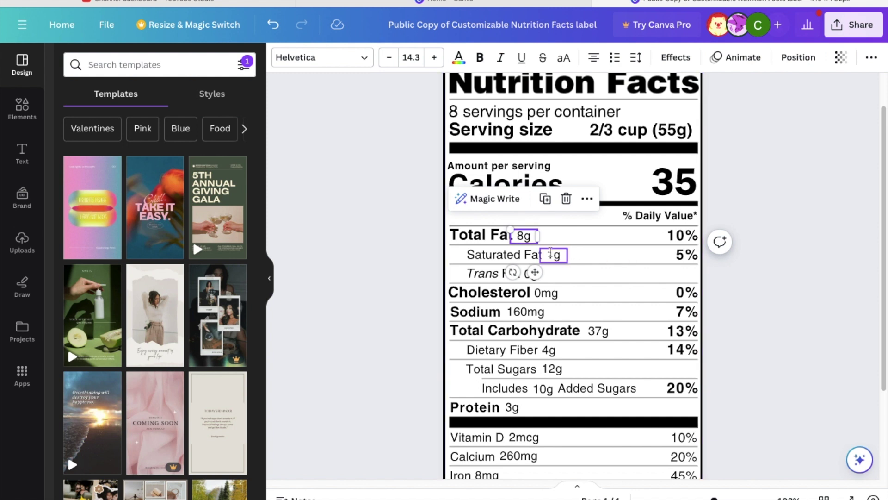
pyautogui.doubleClick(526, 237)
pyautogui.click(527, 237)
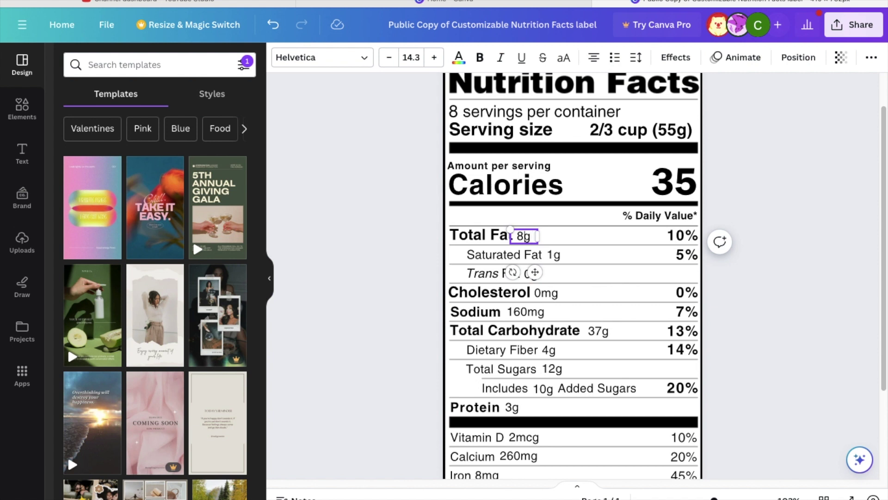
pyautogui.press('BackSpace')
pyautogui.press('BackSpace')
pyautogui.write('0g')
pyautogui.click(755, 205)
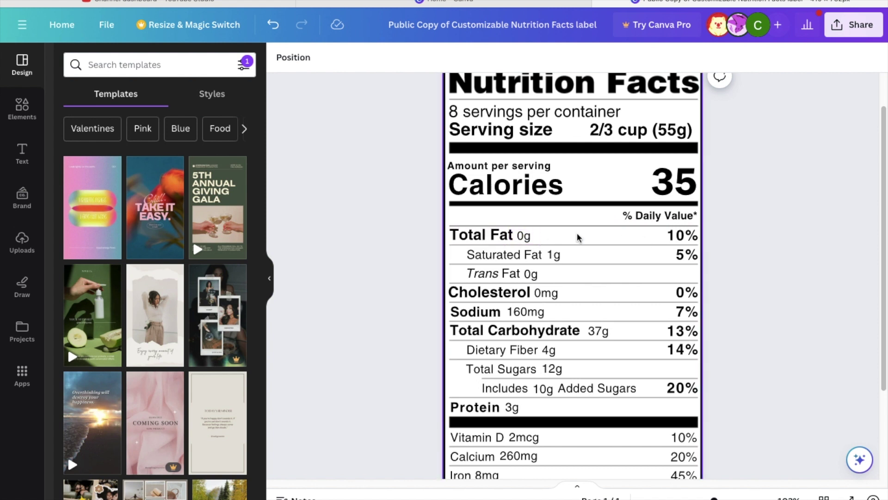
# Set the Total Fat daily value to 0%.
pyautogui.click(682, 232)
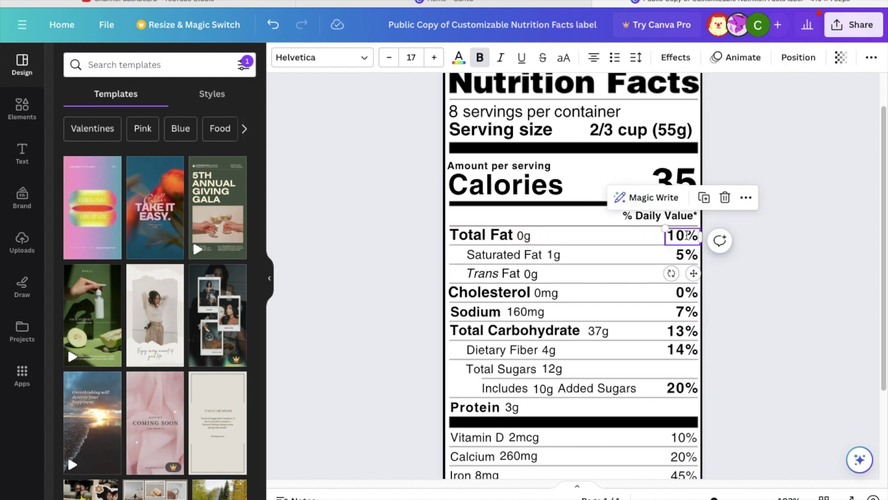
pyautogui.click(683, 234)
pyautogui.click(686, 235)
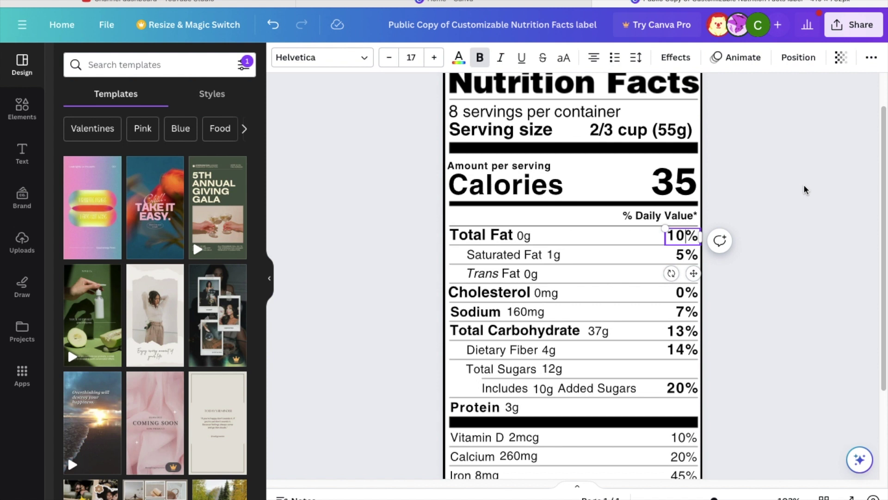
pyautogui.press('Left')
pyautogui.write('0')
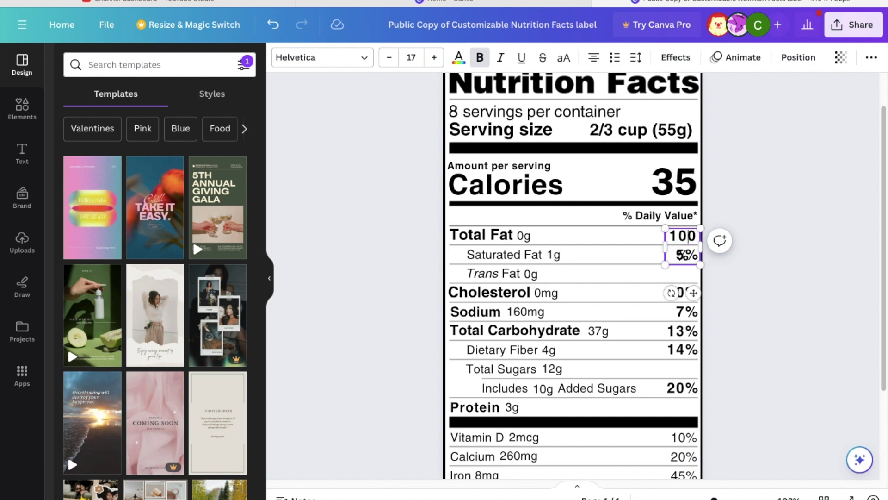
pyautogui.press('BackSpace')
pyautogui.press('BackSpace')
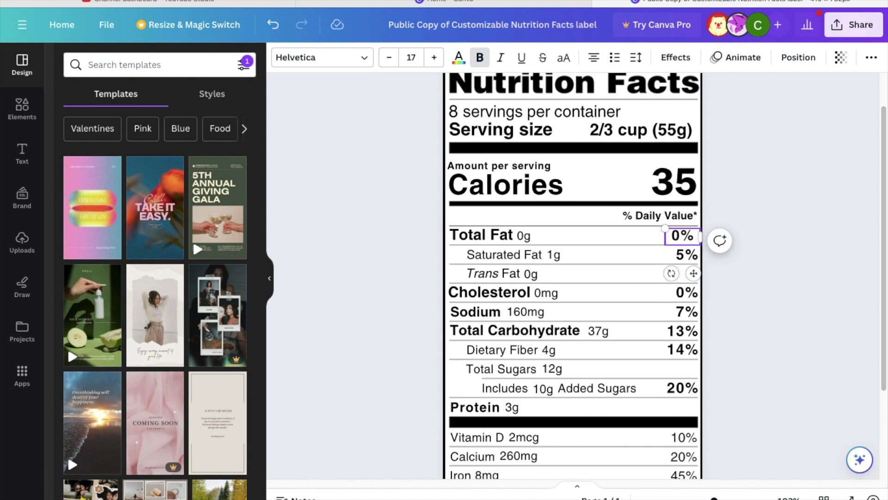
pyautogui.click(708, 234)
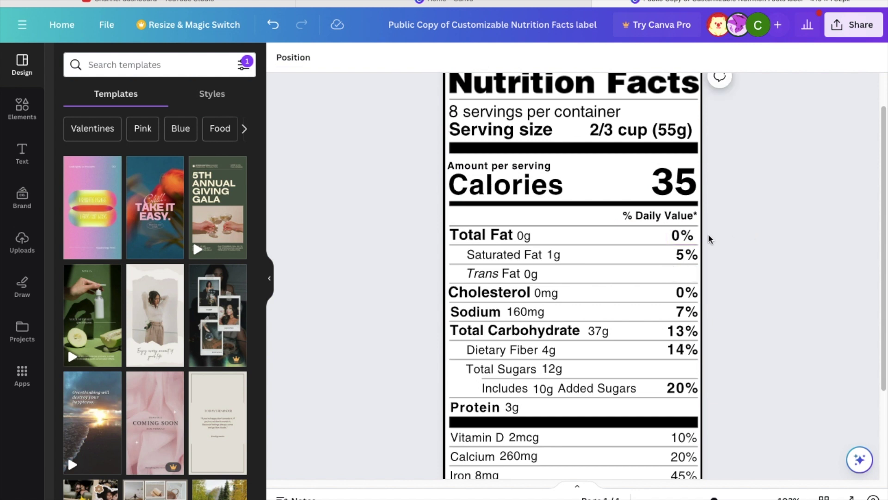
# Shift the Total Fat percentage sideways to line it up with the other daily values in its column.
pyautogui.click(678, 238)
pyautogui.moveTo(680, 236); pyautogui.dragTo(682, 236)
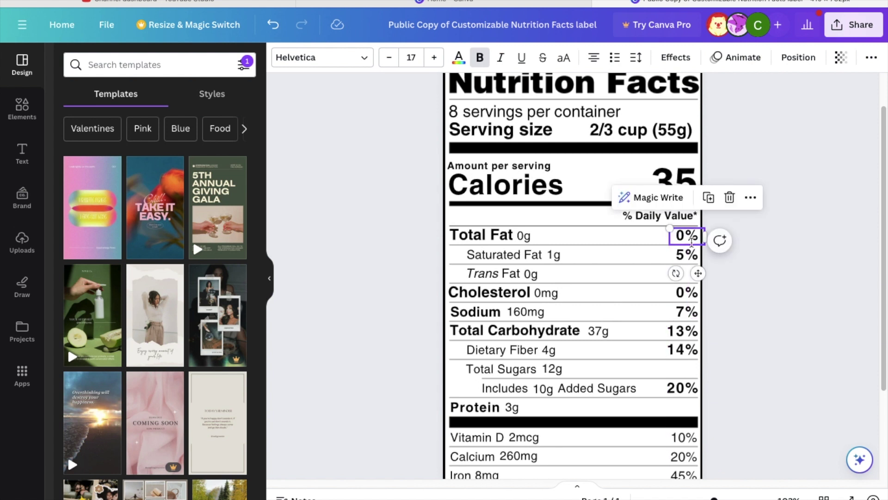
pyautogui.click(748, 285)
pyautogui.click(680, 235)
pyautogui.moveTo(681, 235); pyautogui.dragTo(682, 235)
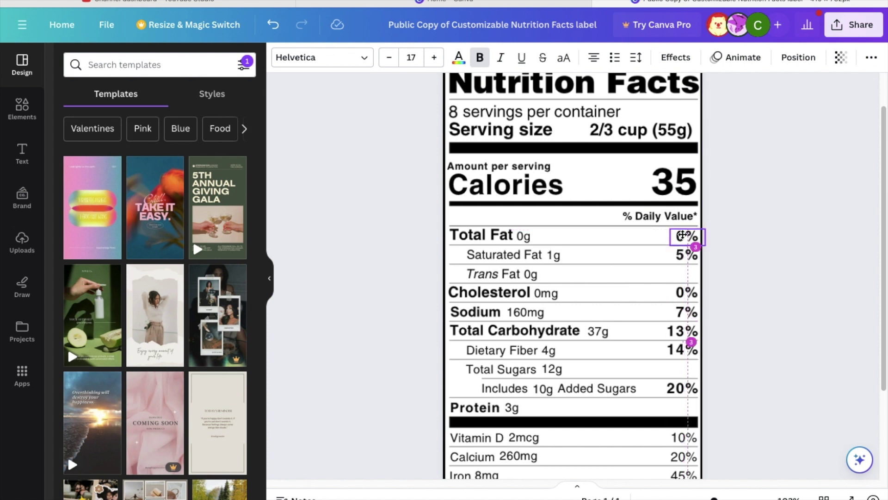
pyautogui.moveTo(682, 235); pyautogui.dragTo(683, 235)
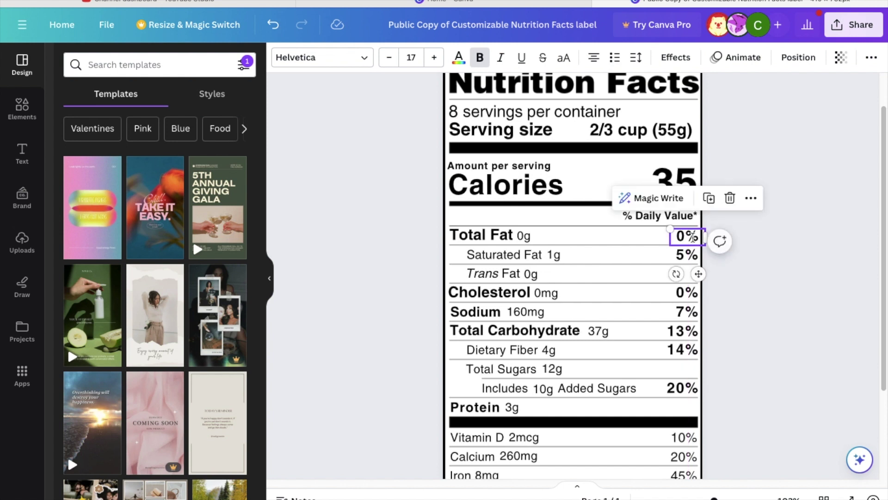
pyautogui.click(751, 274)
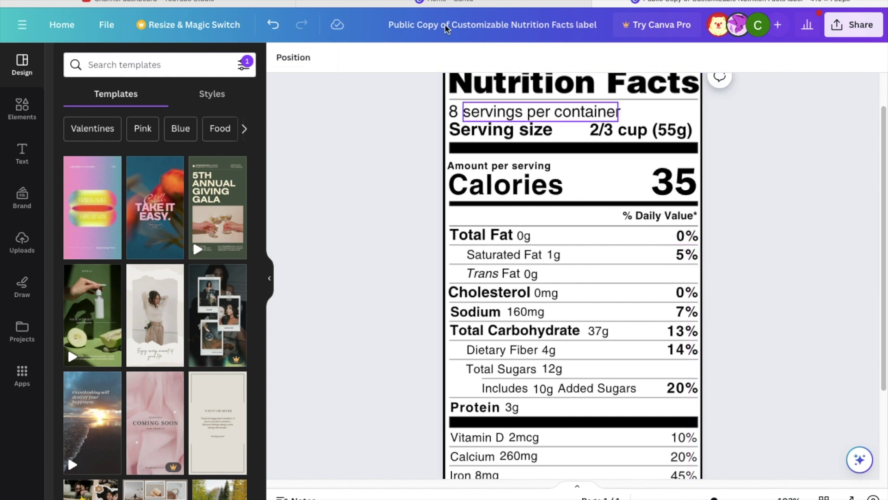
# Undo the edits to the Total Fat values and the calorie number.
pyautogui.click(273, 26)
pyautogui.click(272, 26)
pyautogui.click(273, 26)
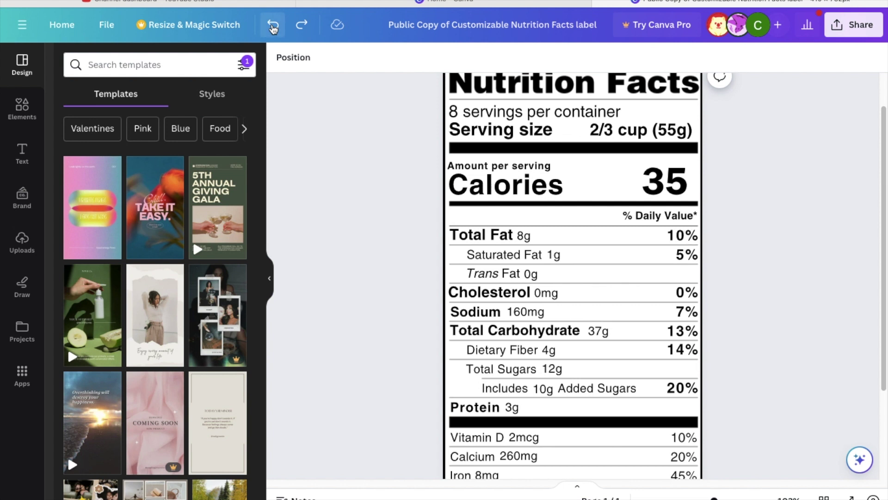
pyautogui.click(274, 28)
pyautogui.click(273, 28)
# Review the label's nutrient rows down to the potassium amount, checking that its text is separately selectable.
pyautogui.scroll(-3, 795, 190)
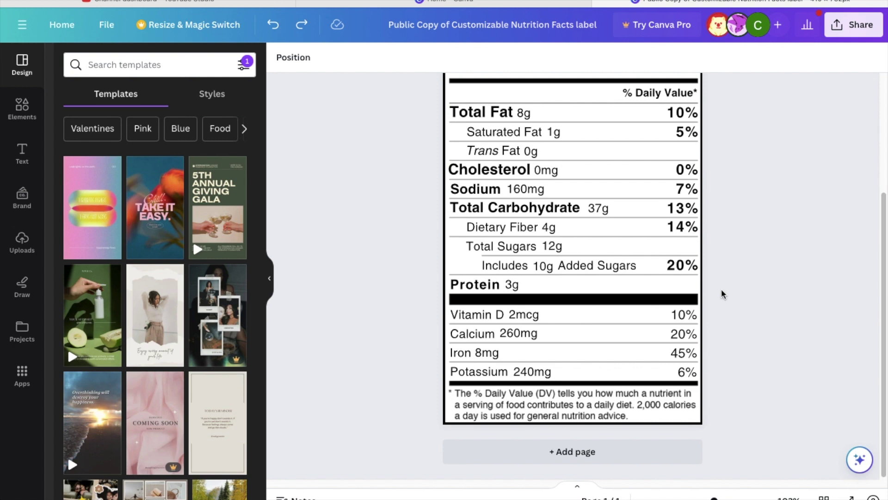
pyautogui.scroll(3, 722, 294)
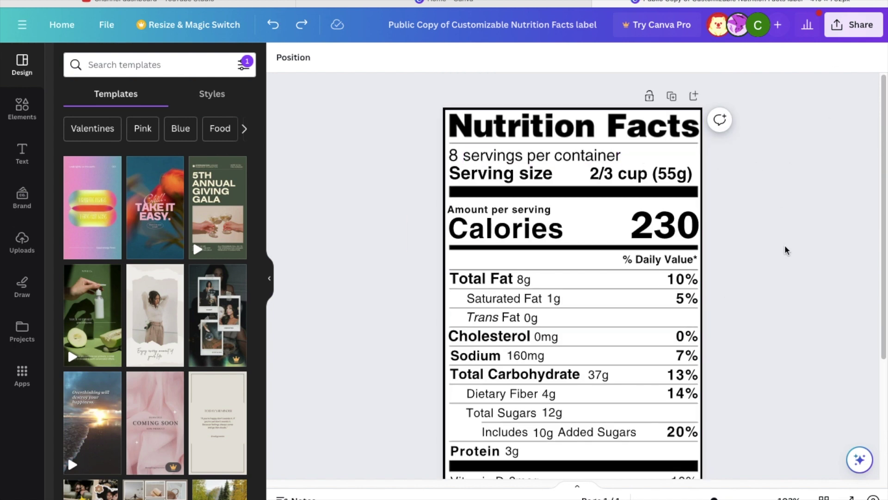
pyautogui.scroll(-3, 771, 204)
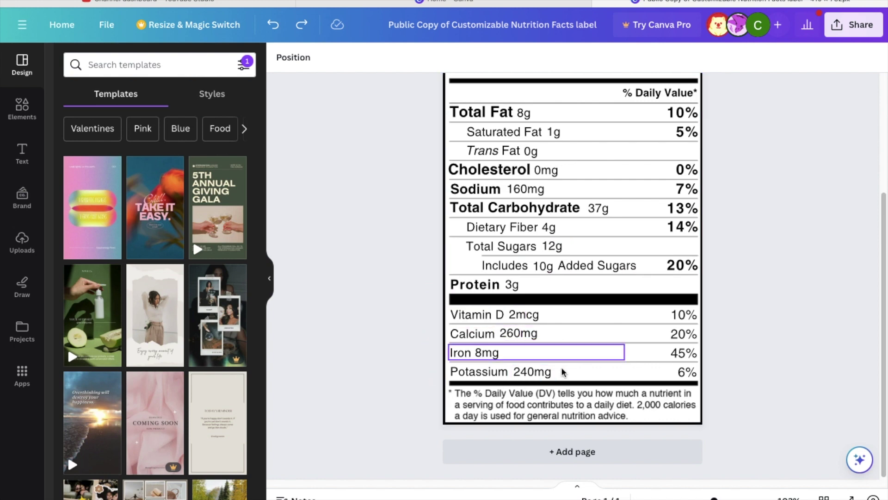
pyautogui.click(528, 371)
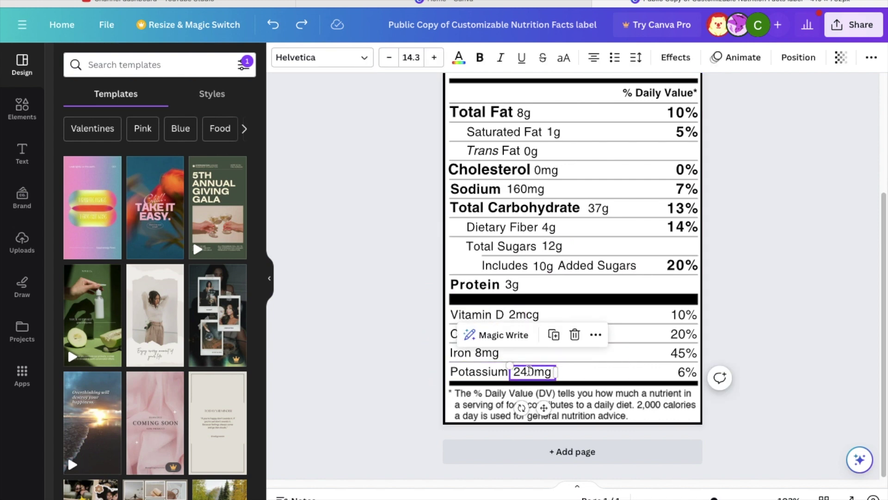
pyautogui.click(760, 283)
pyautogui.scroll(4, 758, 273)
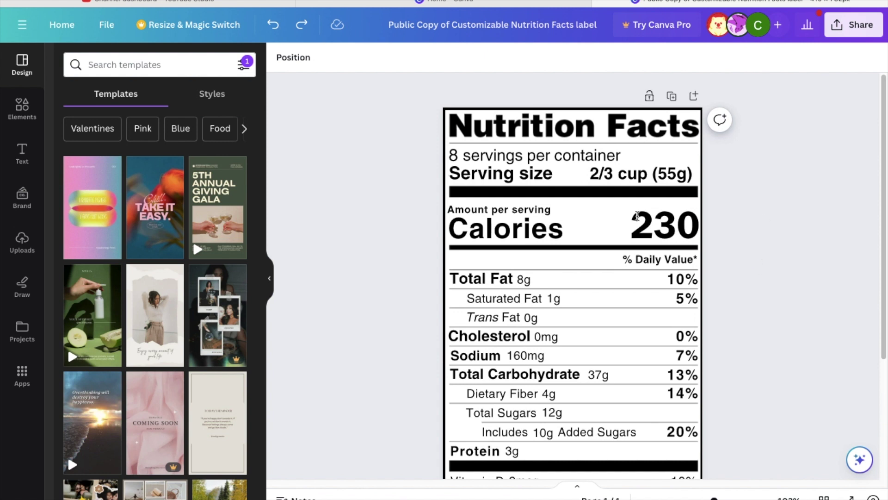
pyautogui.click(453, 154)
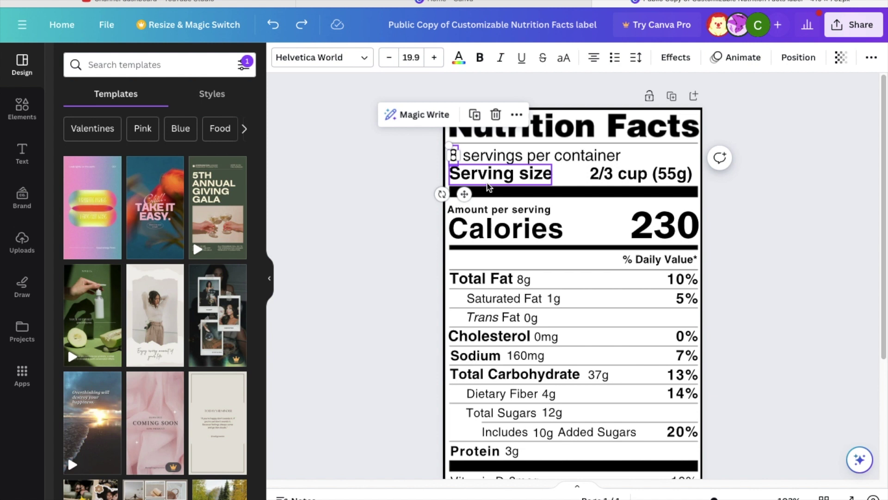
pyautogui.press('Delete')
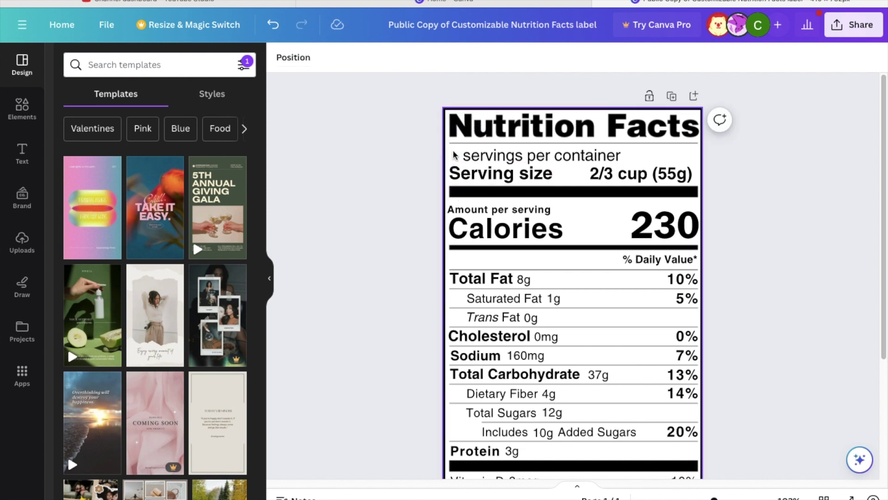
pyautogui.click(269, 25)
# Try changing the servings per container number on the label to 7, and undo the edit.
pyautogui.click(453, 154)
pyautogui.click(453, 155)
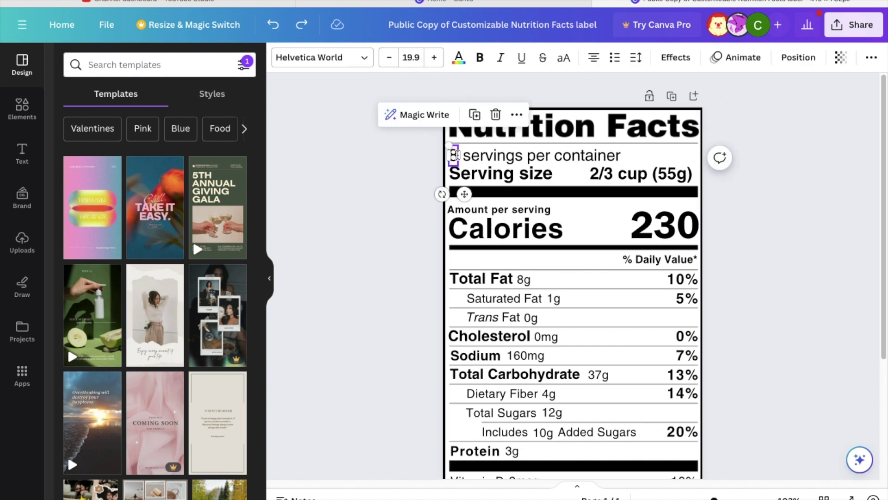
pyautogui.moveTo(453, 154); pyautogui.dragTo(453, 155)
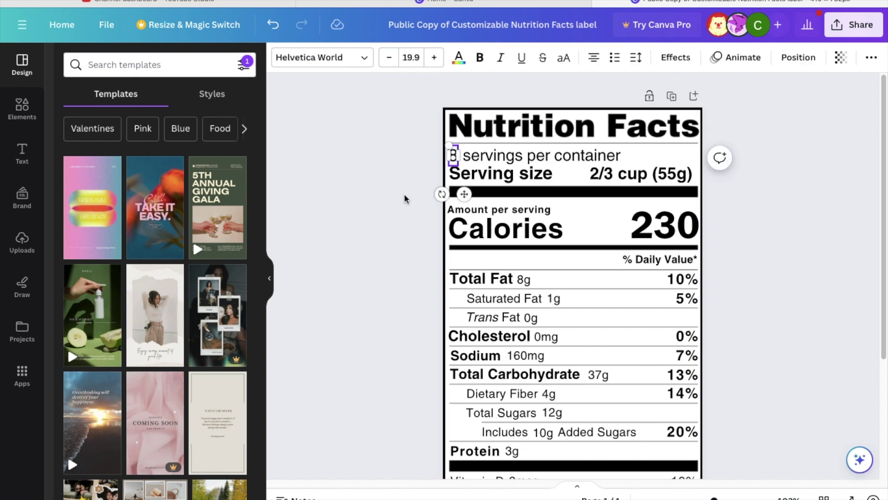
pyautogui.write('7')
pyautogui.click(775, 216)
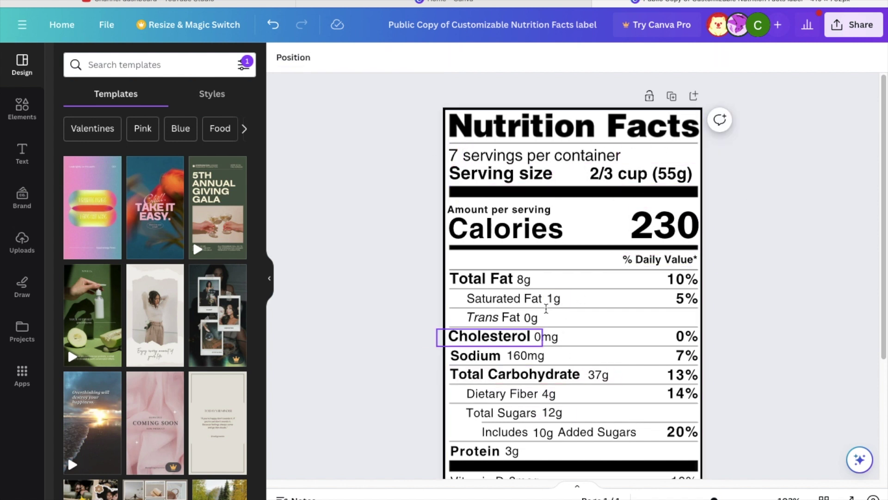
pyautogui.click(273, 25)
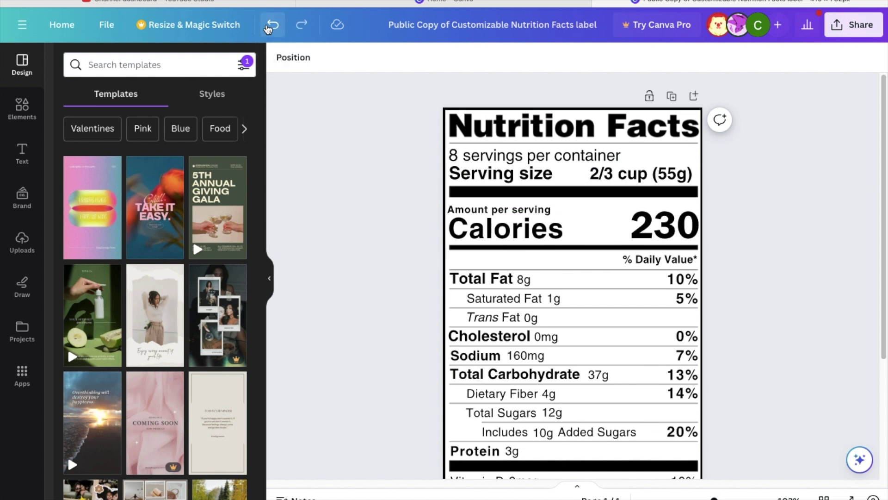
# Copy the design's collaboration link with access set to anyone with the link and view permission.
pyautogui.scroll(-3, 753, 242)
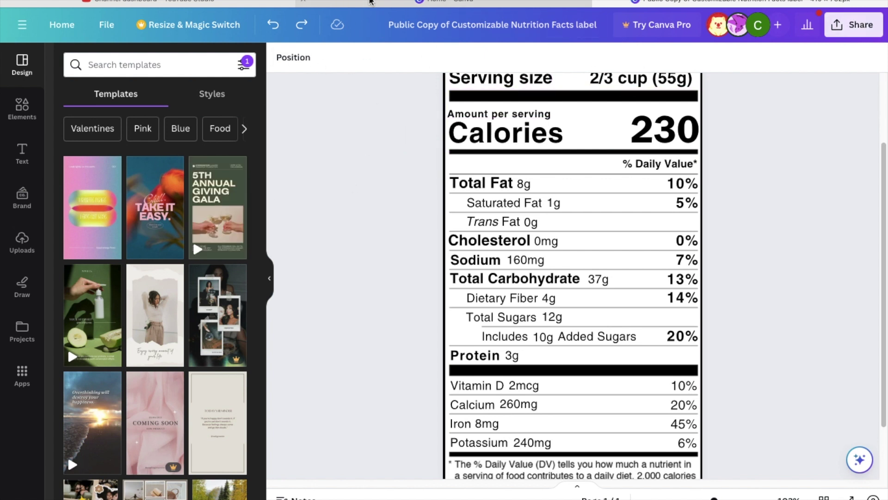
pyautogui.click(830, 29)
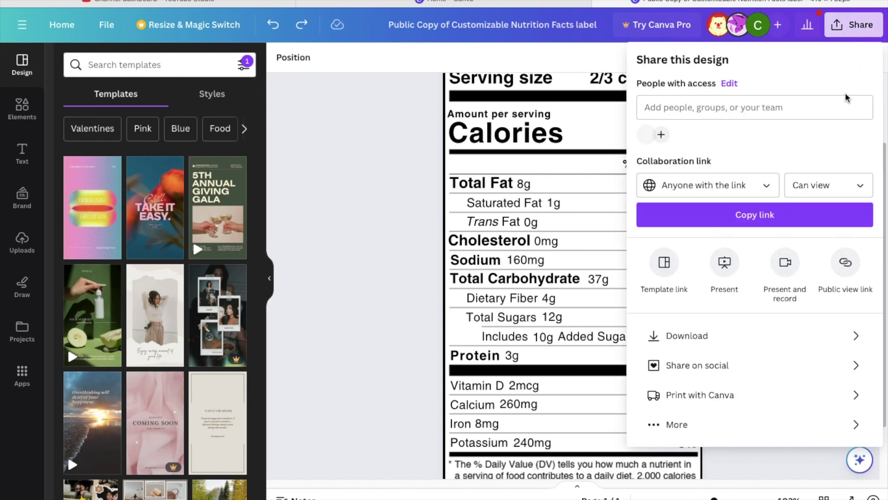
pyautogui.click(753, 221)
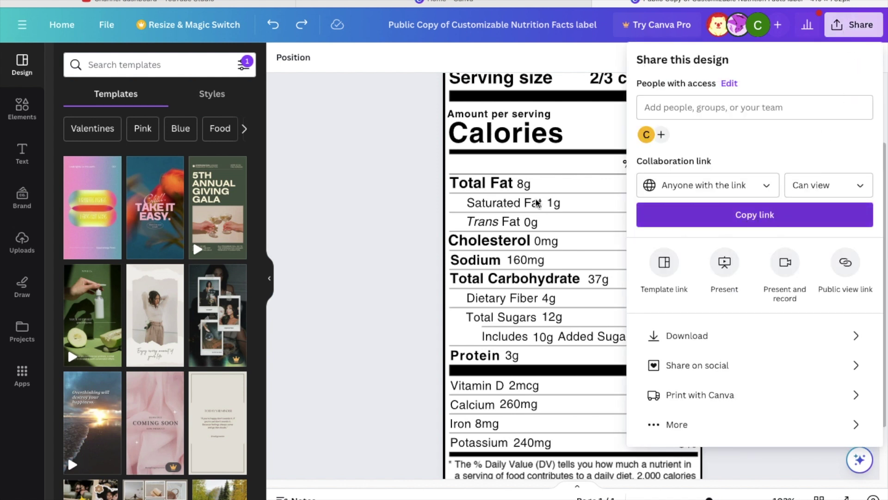
pyautogui.click(381, 123)
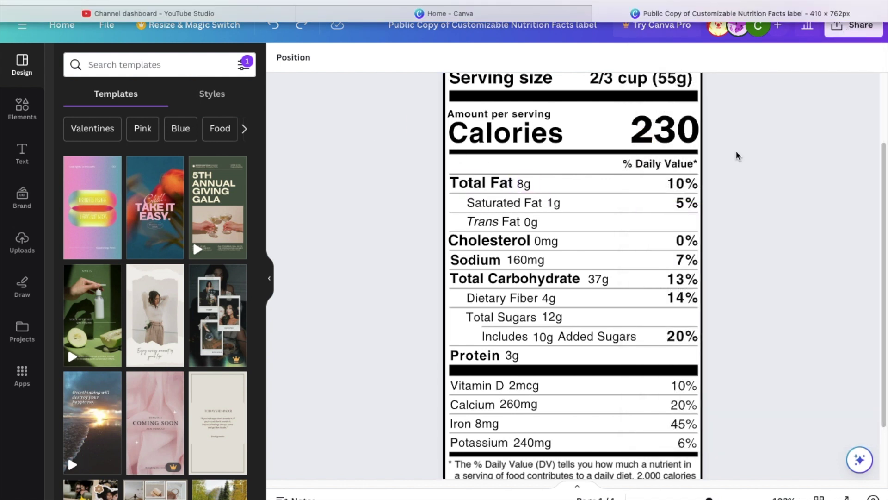
# Switch to Firefox and load the copied Canva design link in a new tab.
pyautogui.press('super+Tab')
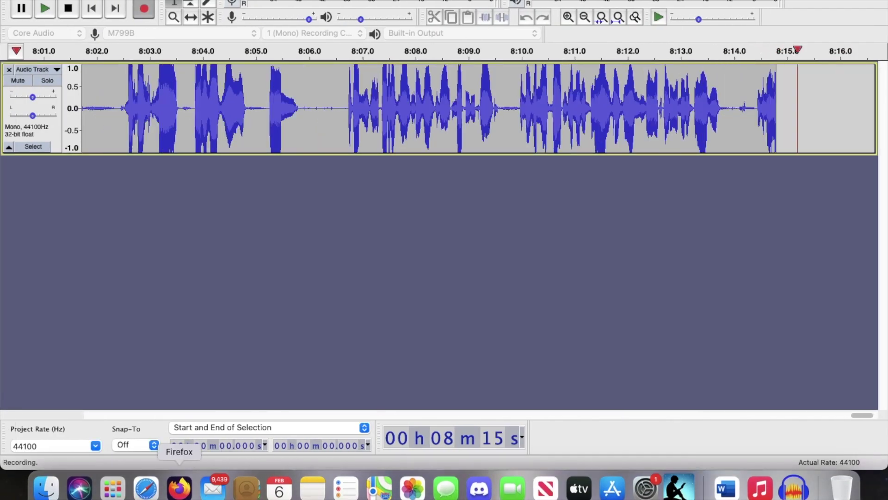
pyautogui.click(166, 486)
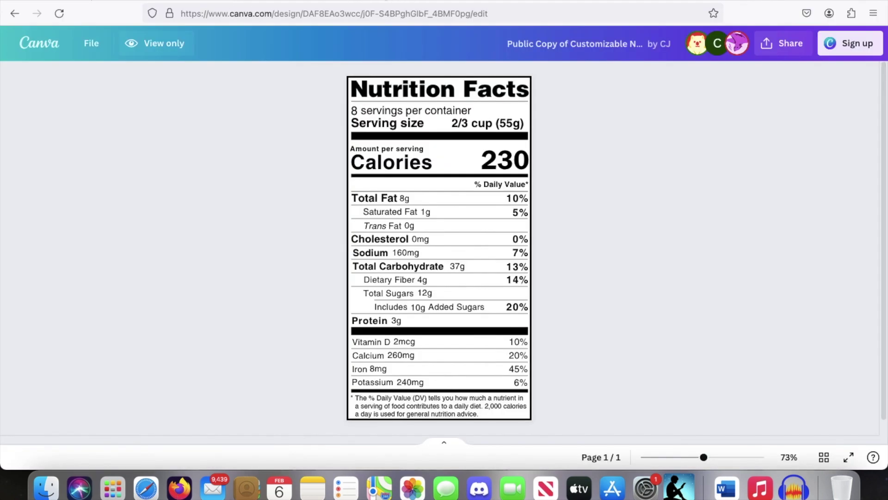
pyautogui.press('super+t')
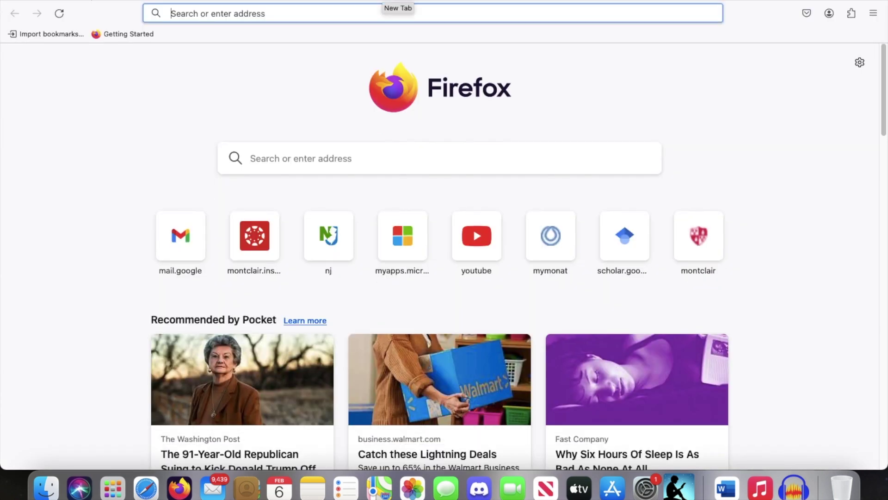
pyautogui.press('super+b')
pyautogui.press('super+v')
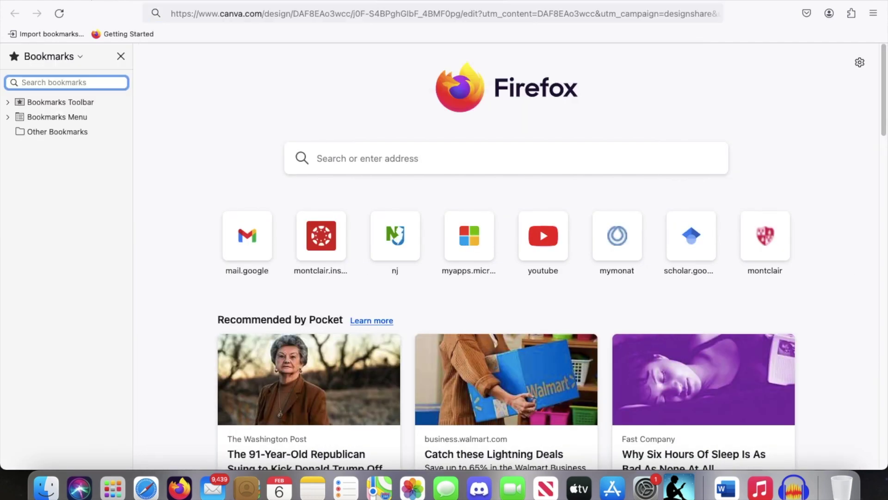
pyautogui.press('Return')
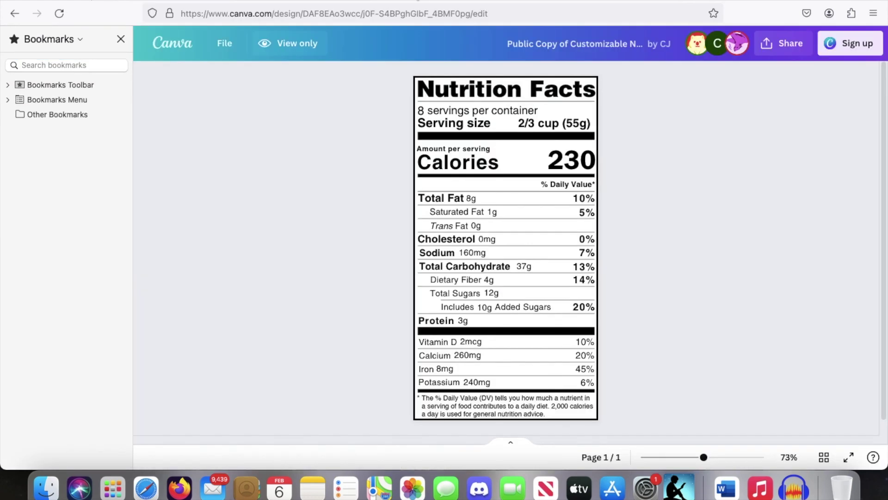
# Open the copied design link again in another new tab and close the bookmarks sidebar.
pyautogui.press('super+t')
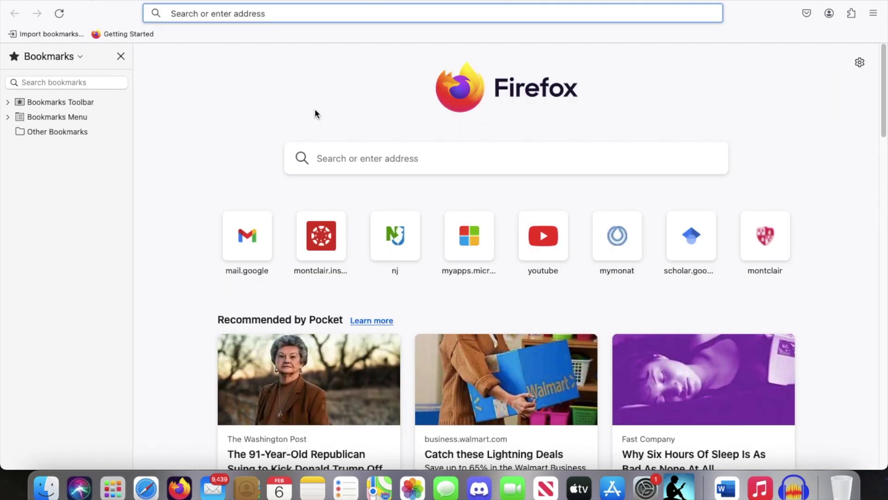
pyautogui.press('super+v')
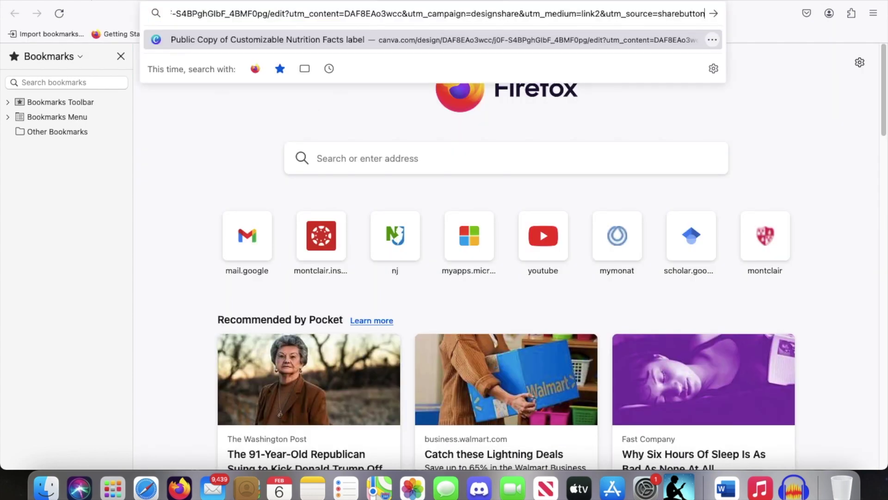
pyautogui.press('Return')
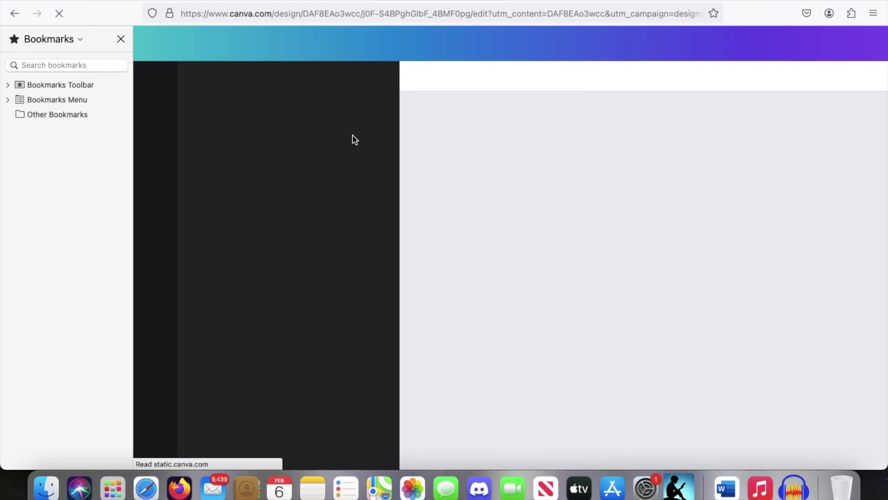
pyautogui.click(121, 38)
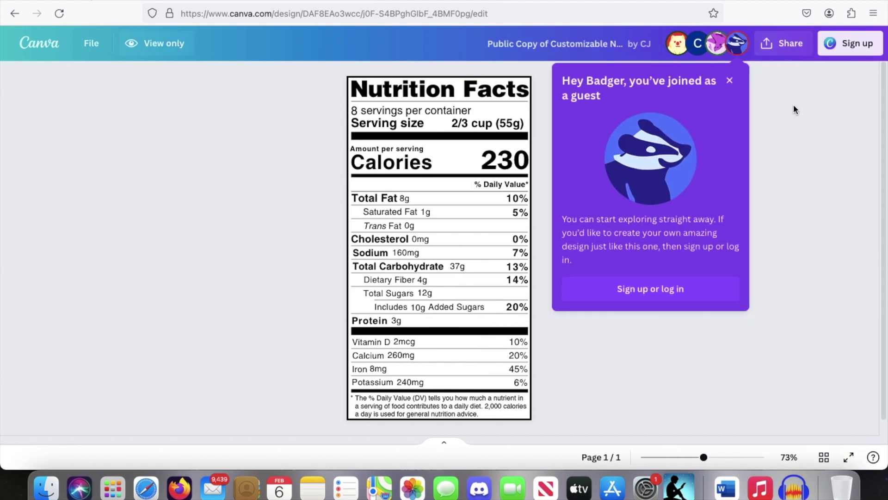
# Dismiss the guest welcome message and view the file options available for the view-only design.
pyautogui.click(727, 82)
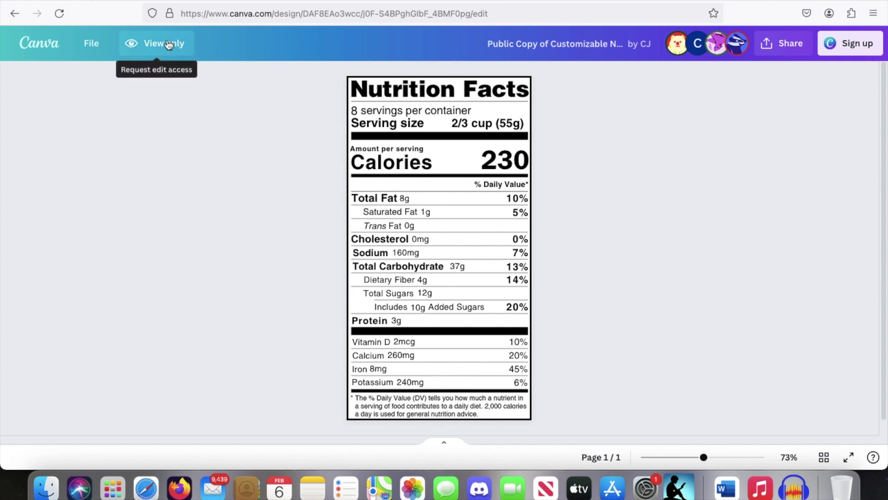
pyautogui.click(96, 44)
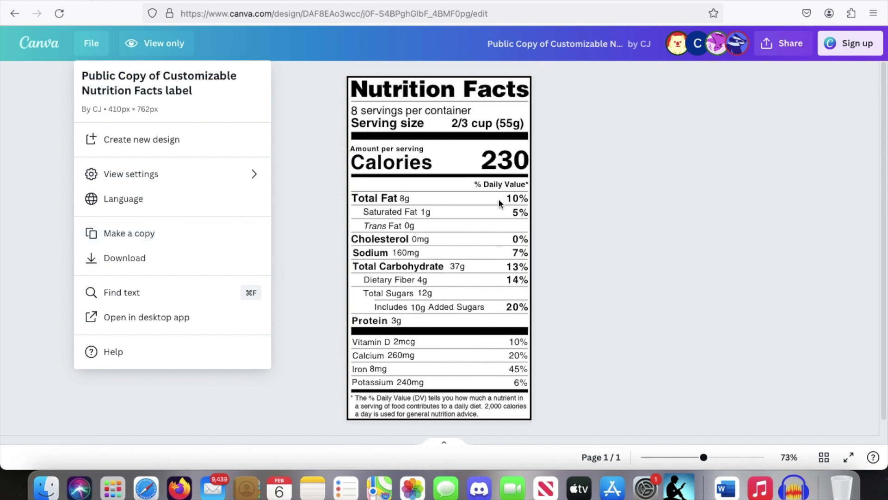
pyautogui.click(292, 205)
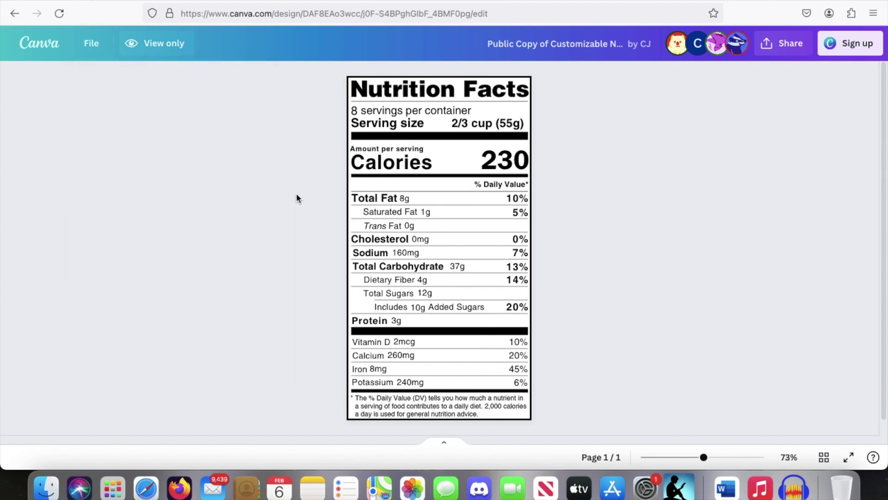